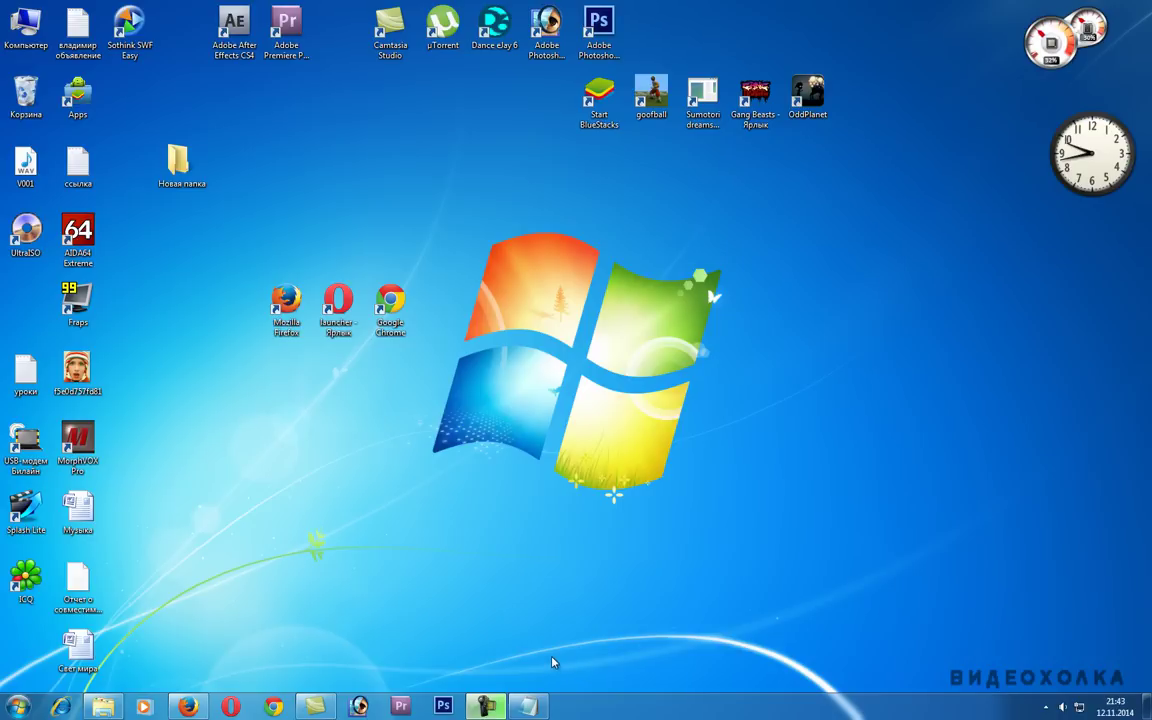
Step: Open the Брандмауэр Windows page under Система и безопасность in the Control Panel
{"action": "left_click", "coordinate": [19, 707]}
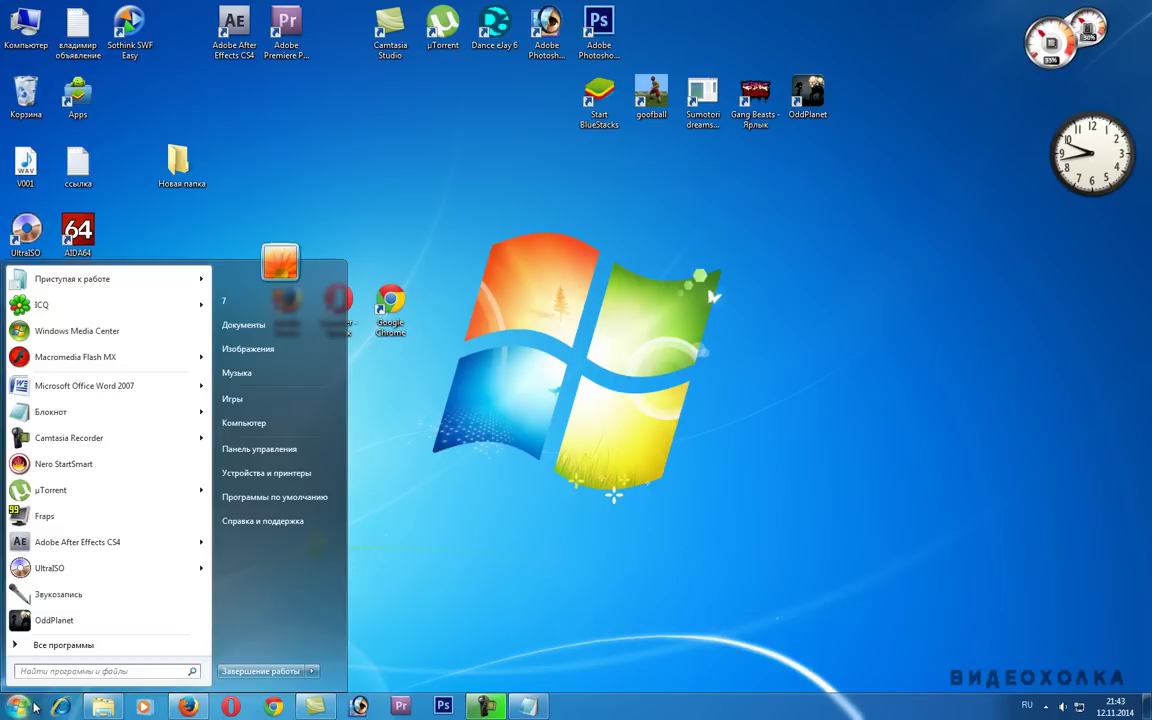
{"action": "left_click", "coordinate": [290, 449]}
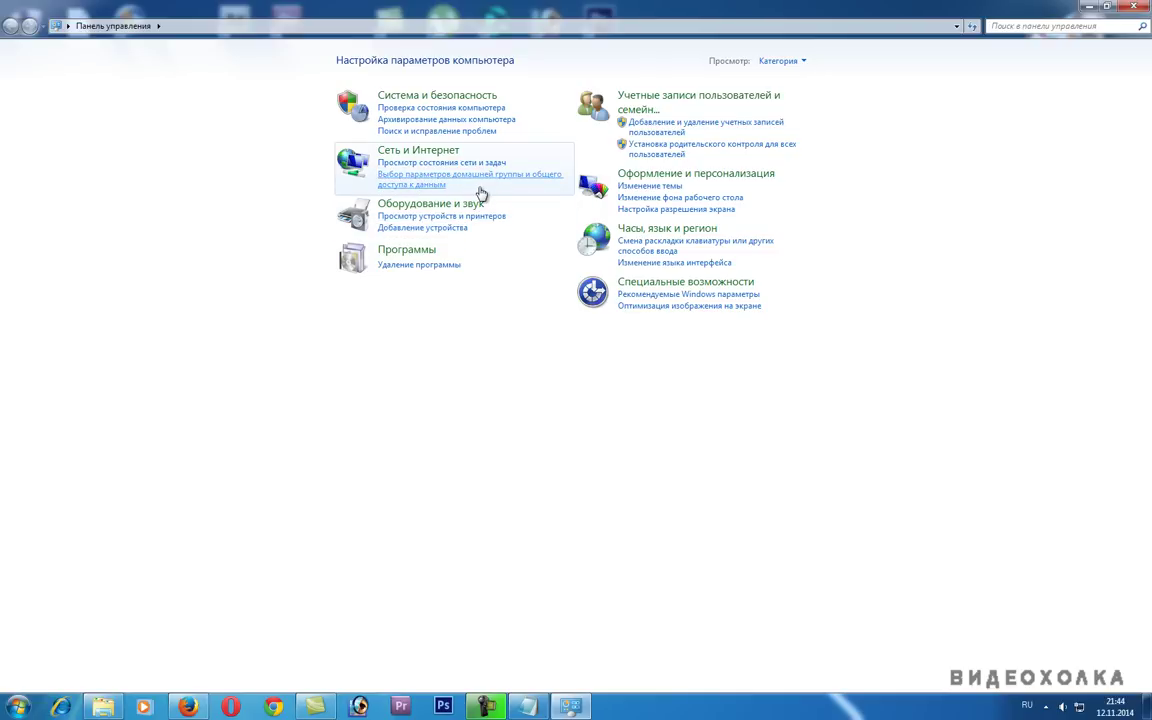
{"action": "left_click", "coordinate": [446, 98]}
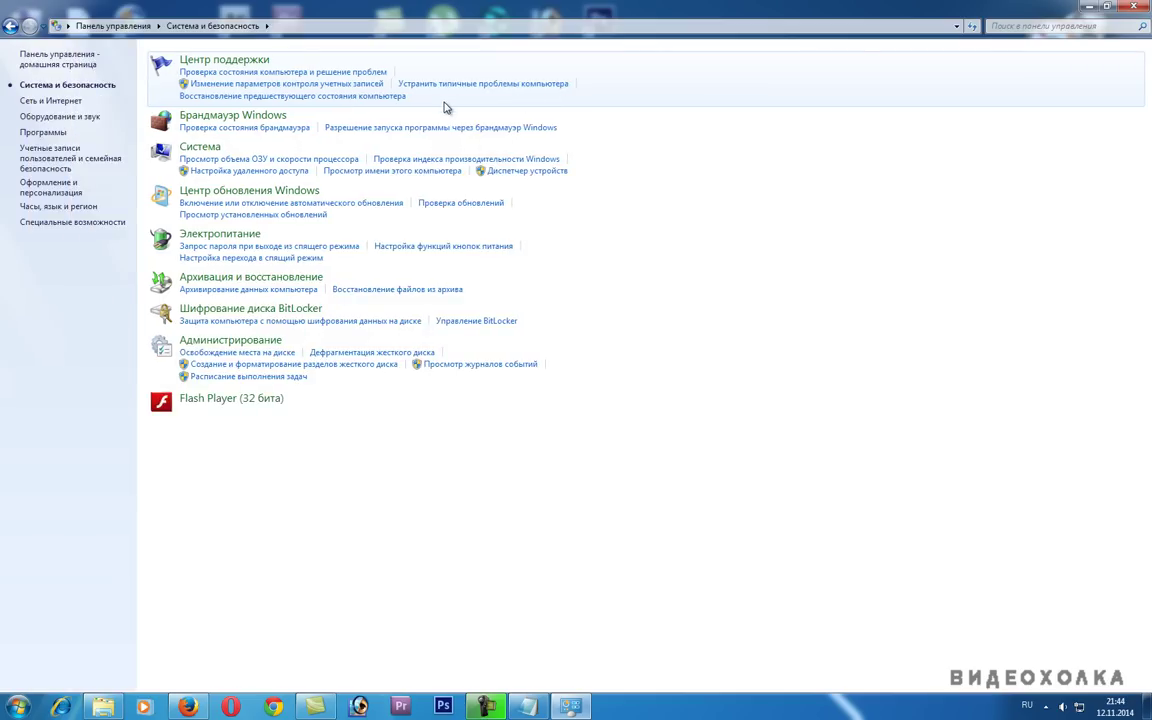
{"action": "left_click", "coordinate": [265, 117]}
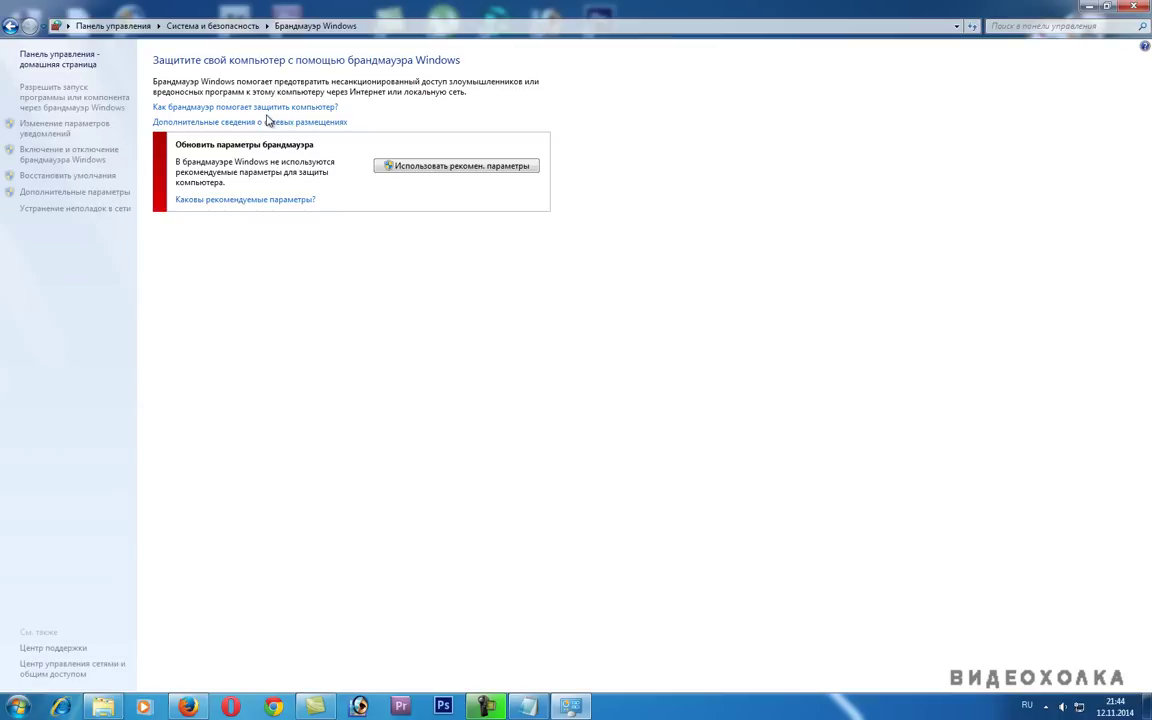
Step: Try to apply the recommended firewall settings, then dismiss the message and close the Control Panel
{"action": "left_click", "coordinate": [421, 170]}
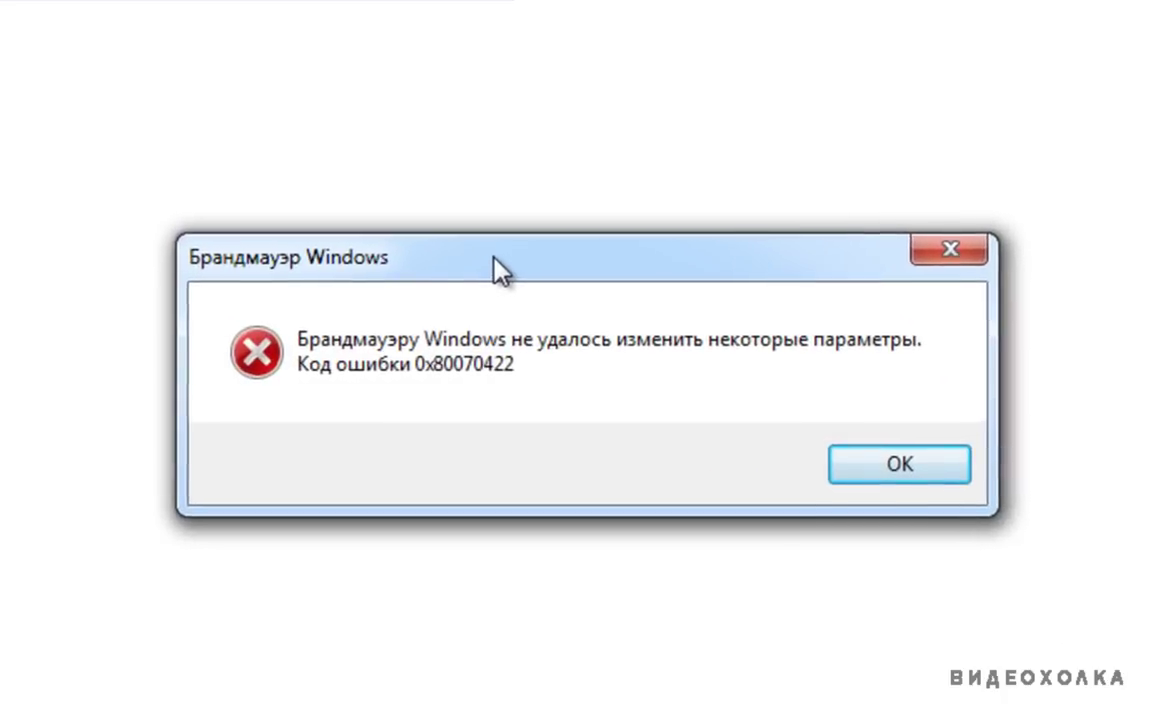
{"action": "left_click_drag", "start_coordinate": [493, 256], "coordinate": [395, 208]}
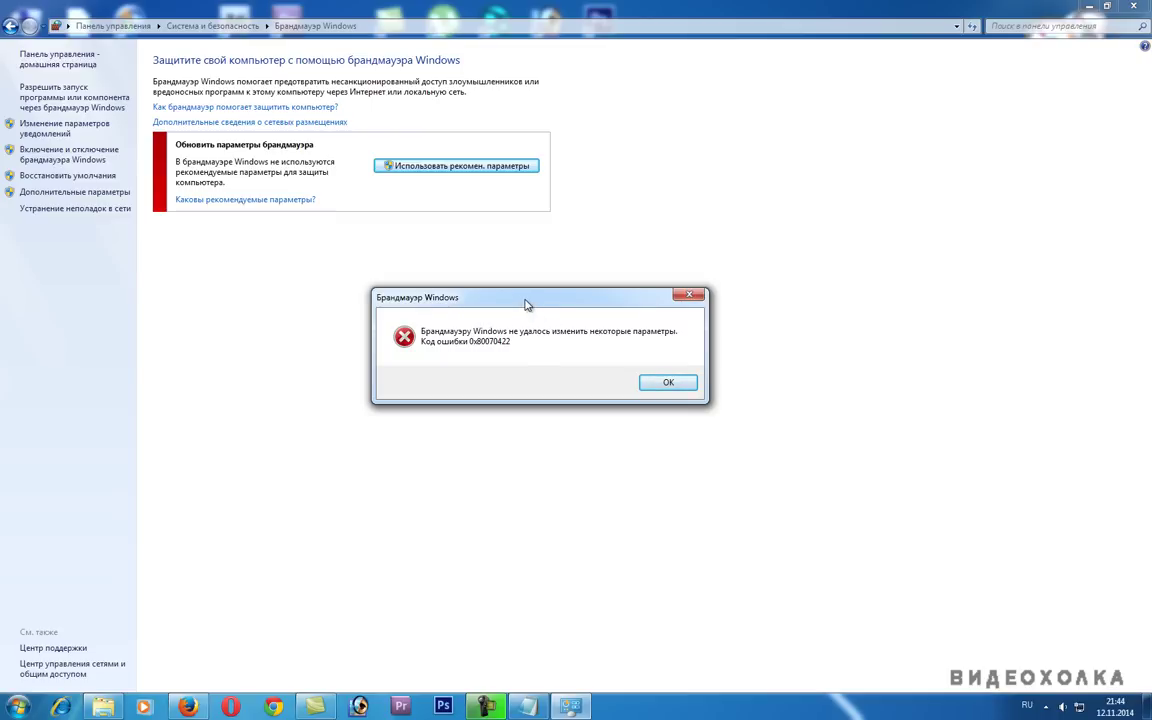
{"action": "left_click", "coordinate": [666, 382]}
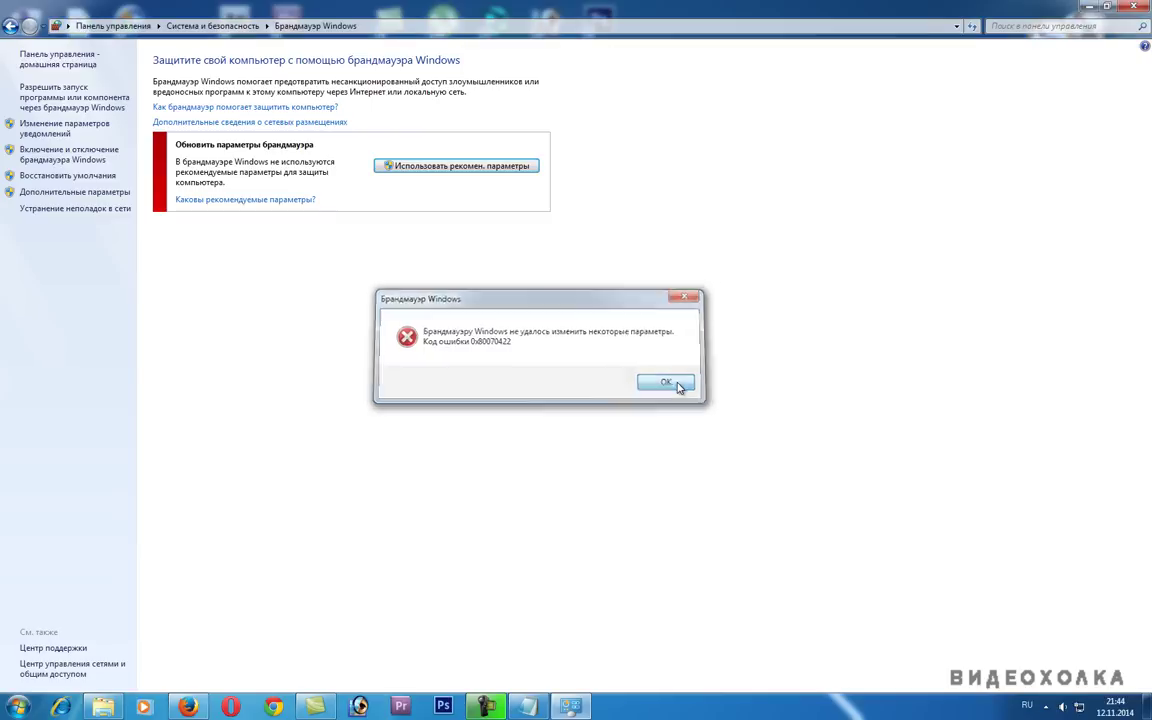
{"action": "left_click", "coordinate": [1133, 6]}
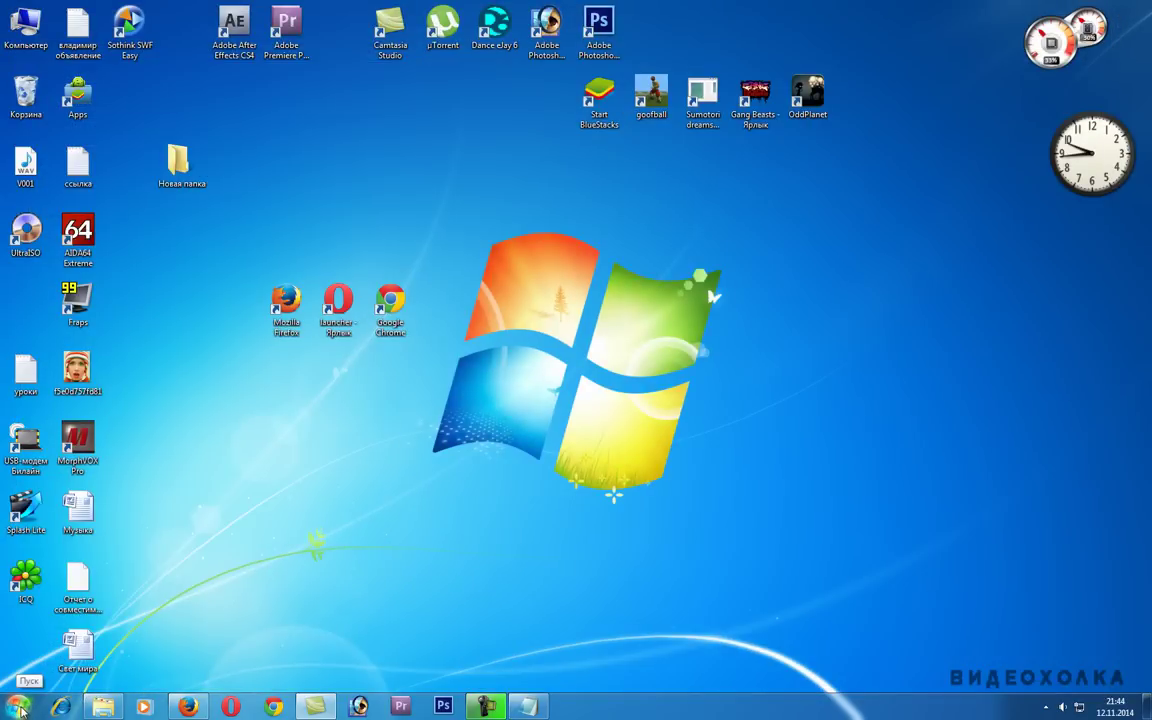
Step: Open the Администрирование folder under Система и безопасность in the Control Panel
{"action": "left_click", "coordinate": [19, 708]}
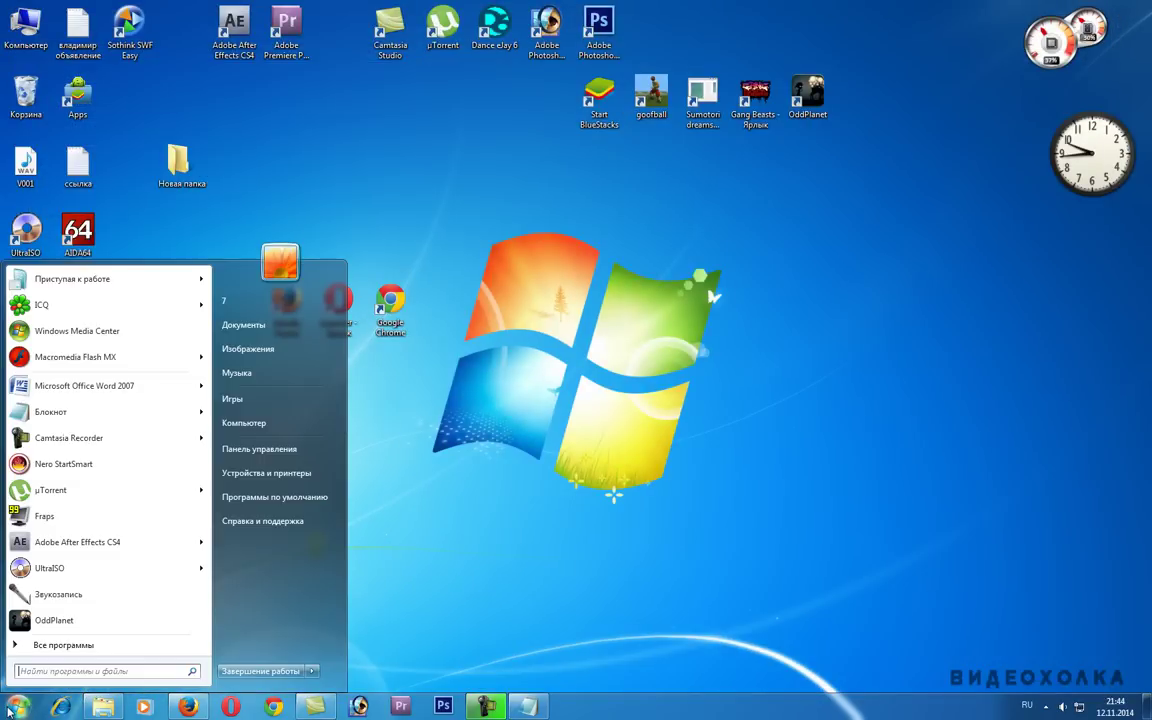
{"action": "left_click", "coordinate": [260, 449]}
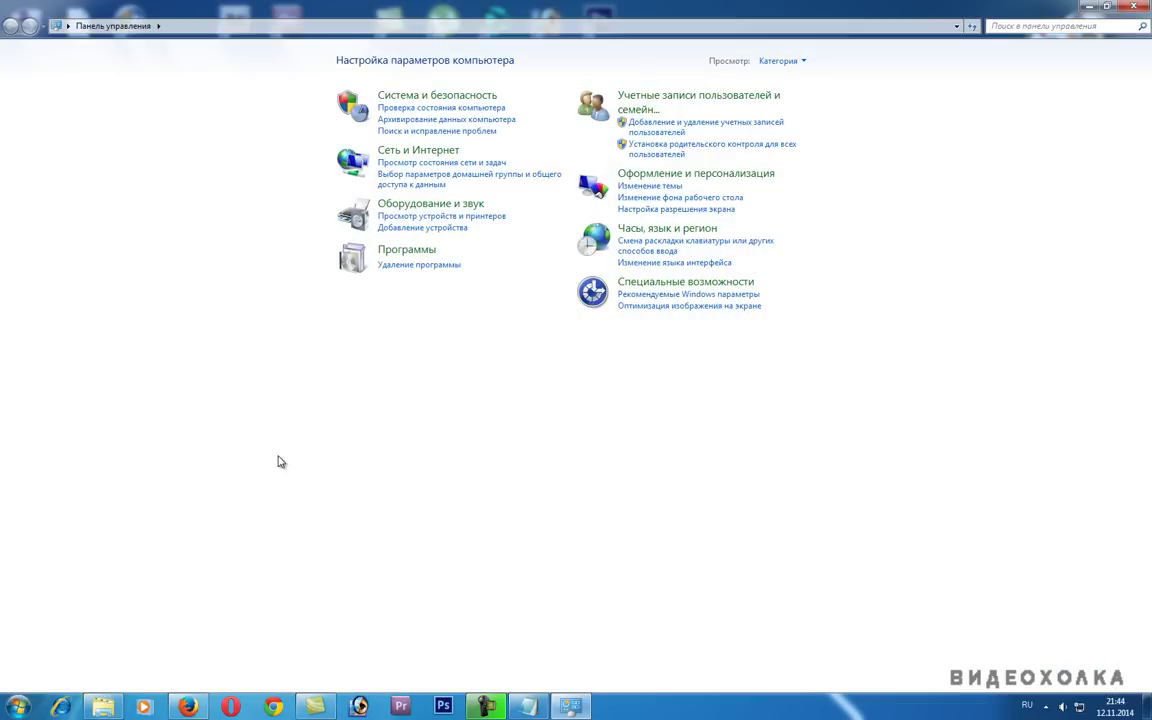
{"action": "left_click", "coordinate": [427, 97]}
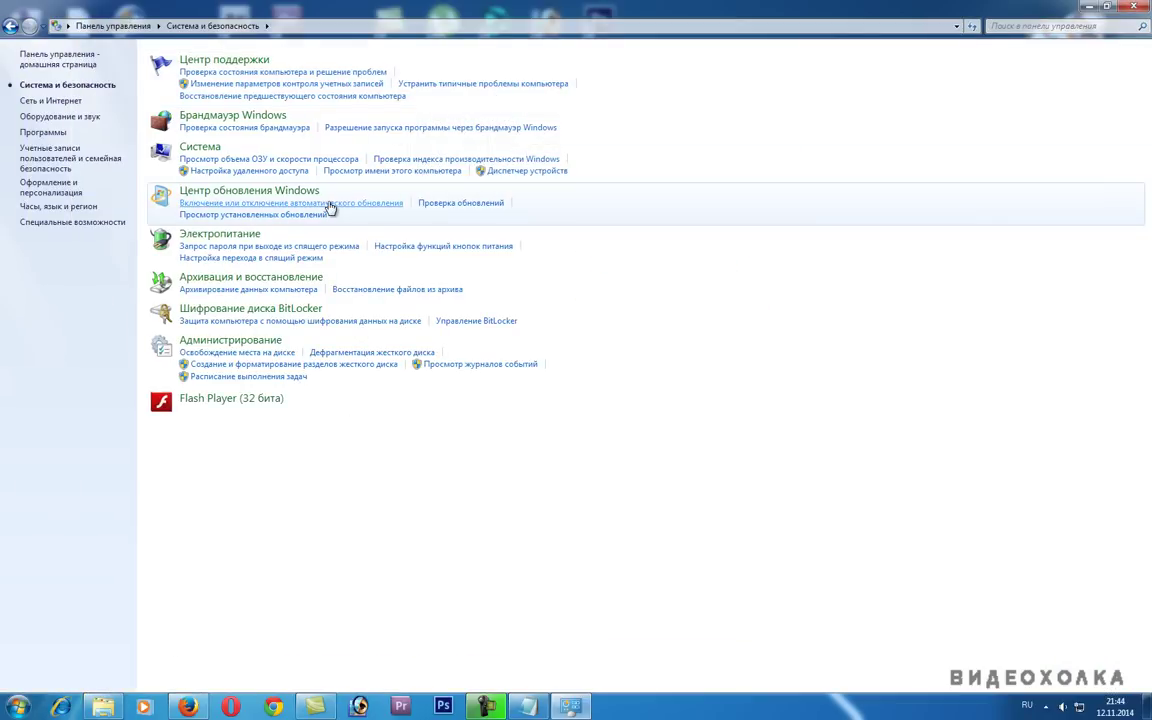
{"action": "left_click", "coordinate": [268, 345]}
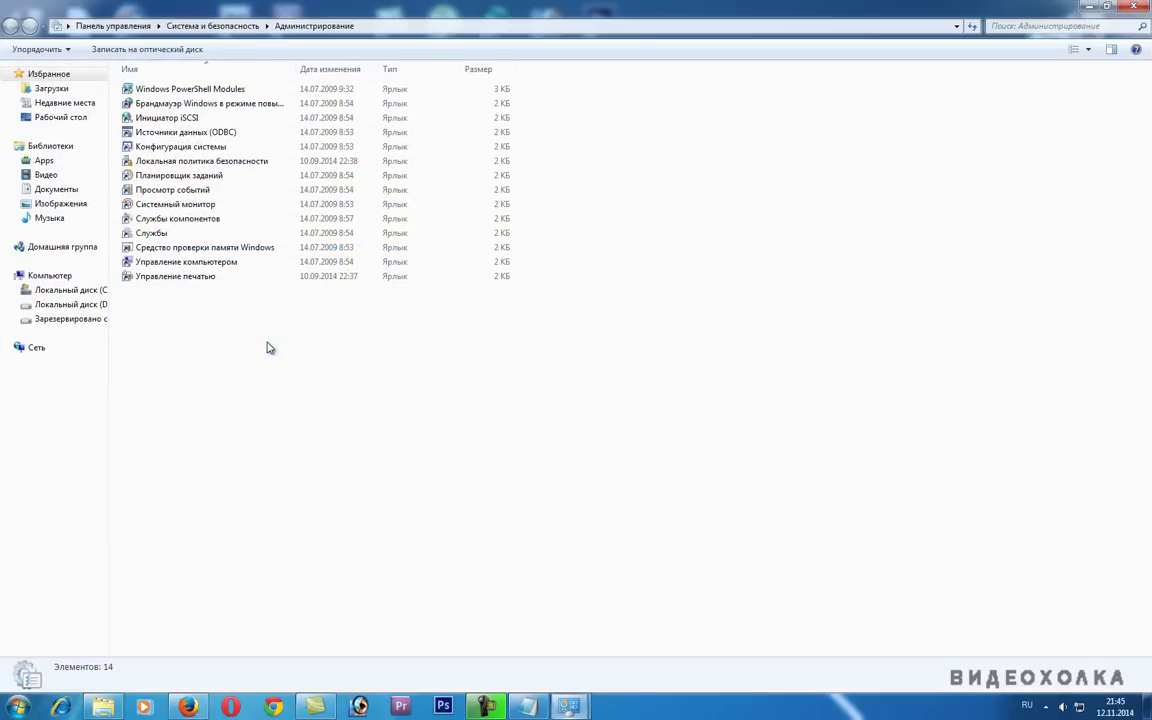
Step: Open Службы from the administrative tools, maximize its window and widen the service name column
{"action": "right_click", "coordinate": [155, 238]}
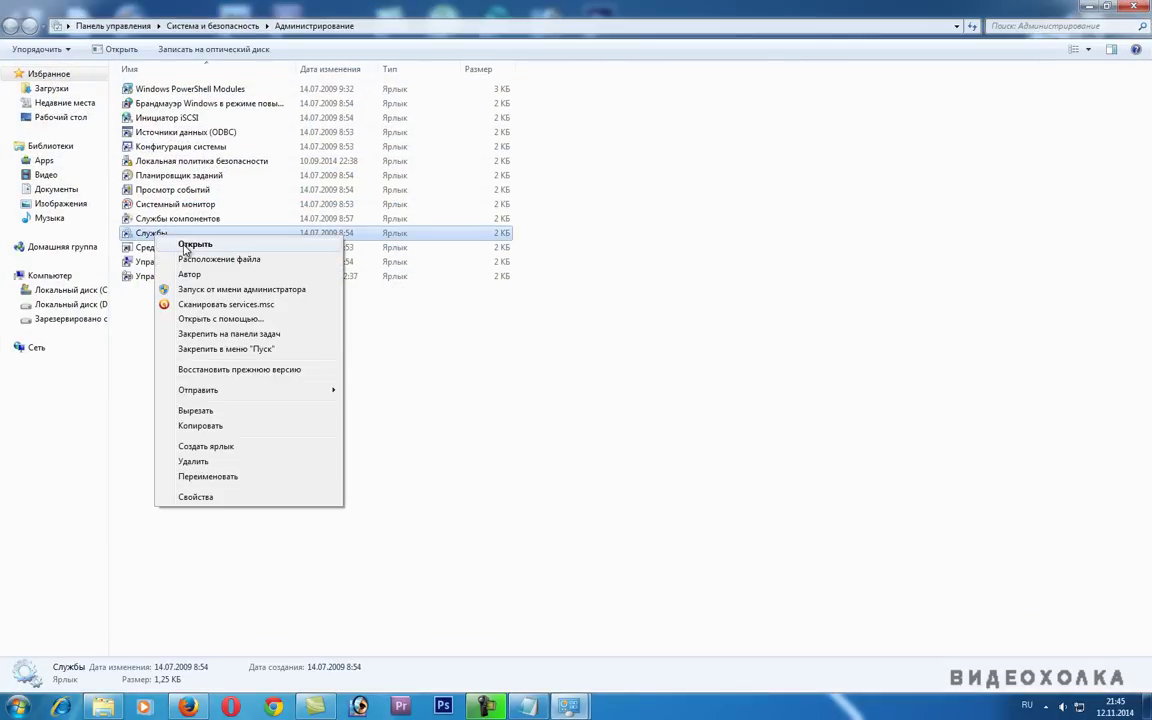
{"action": "left_click", "coordinate": [186, 247]}
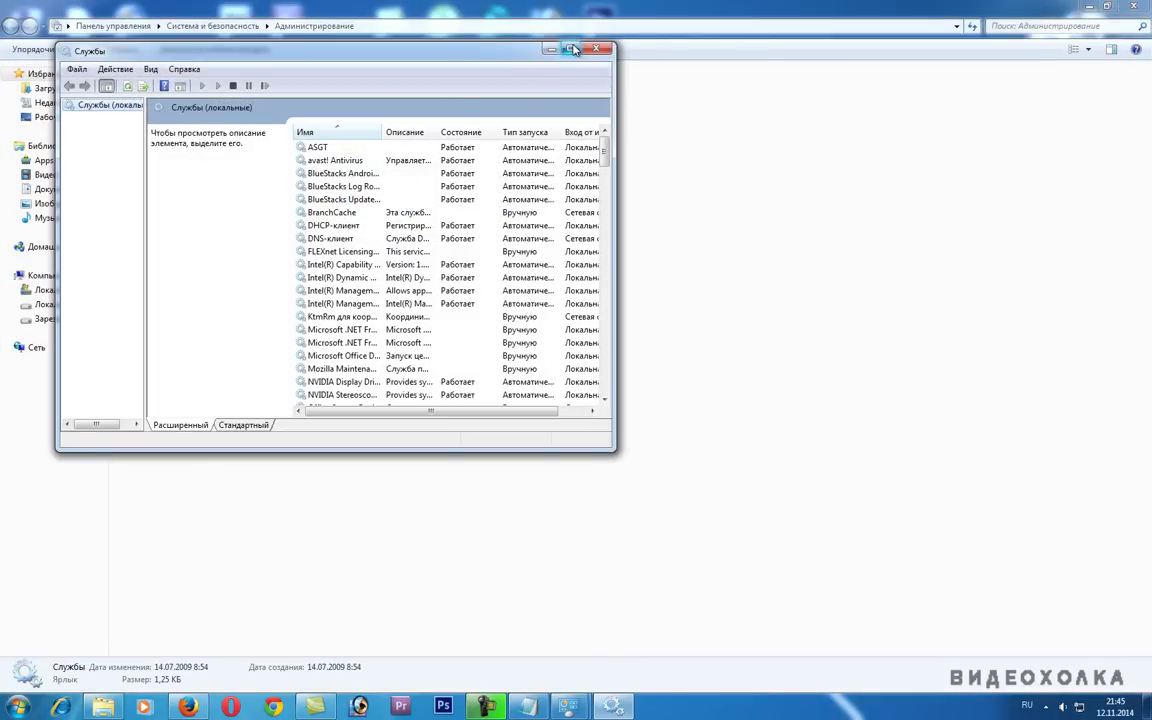
{"action": "double_click", "coordinate": [508, 47]}
{"action": "left_click_drag", "start_coordinate": [328, 85], "coordinate": [509, 85]}
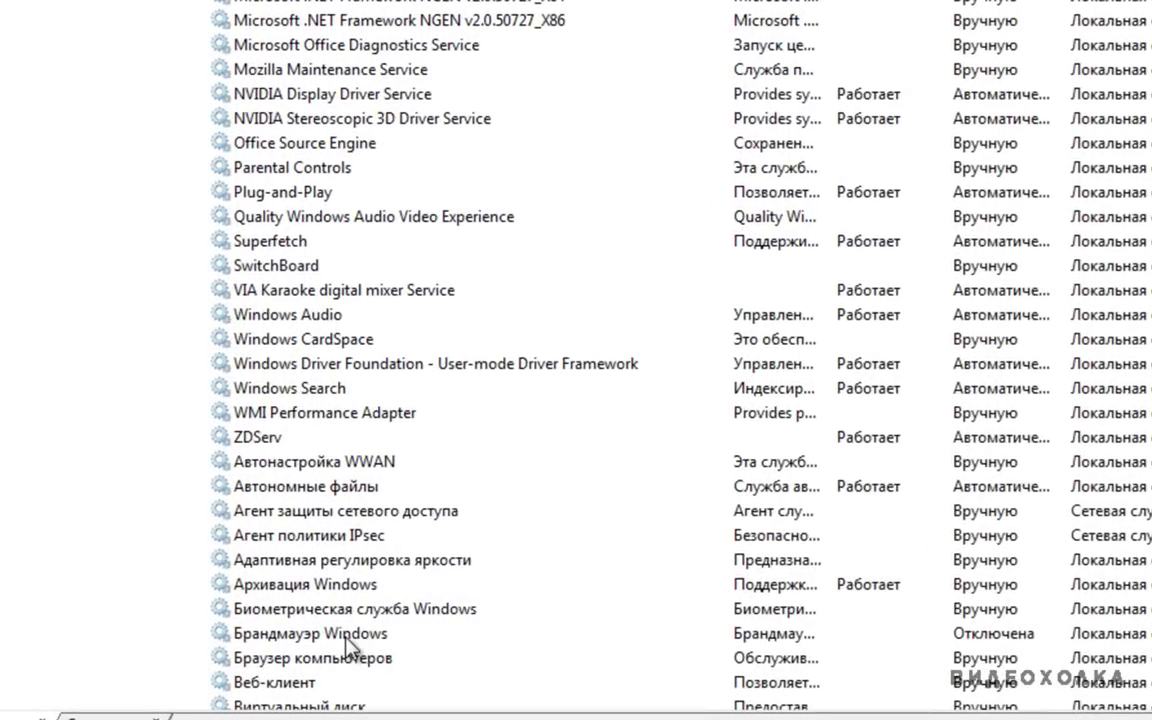
Step: Set the Брандмауэр Windows service's startup type to Автоматически and start the service
{"action": "left_click", "coordinate": [346, 636]}
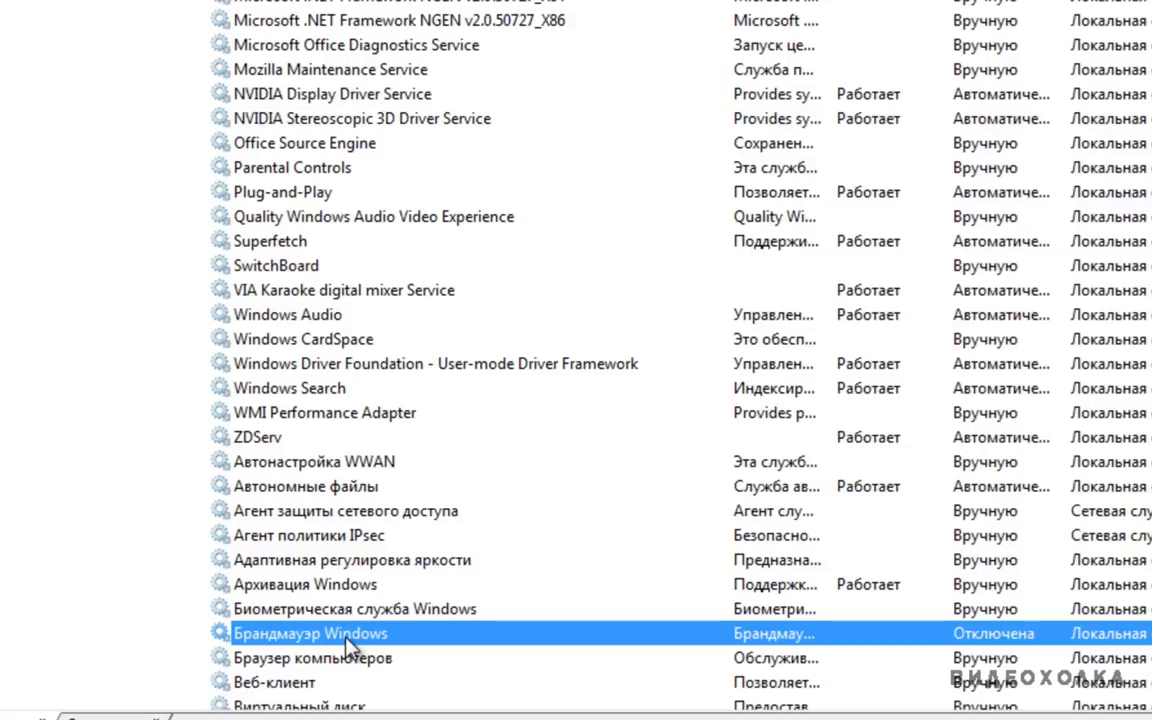
{"action": "double_click", "coordinate": [346, 638]}
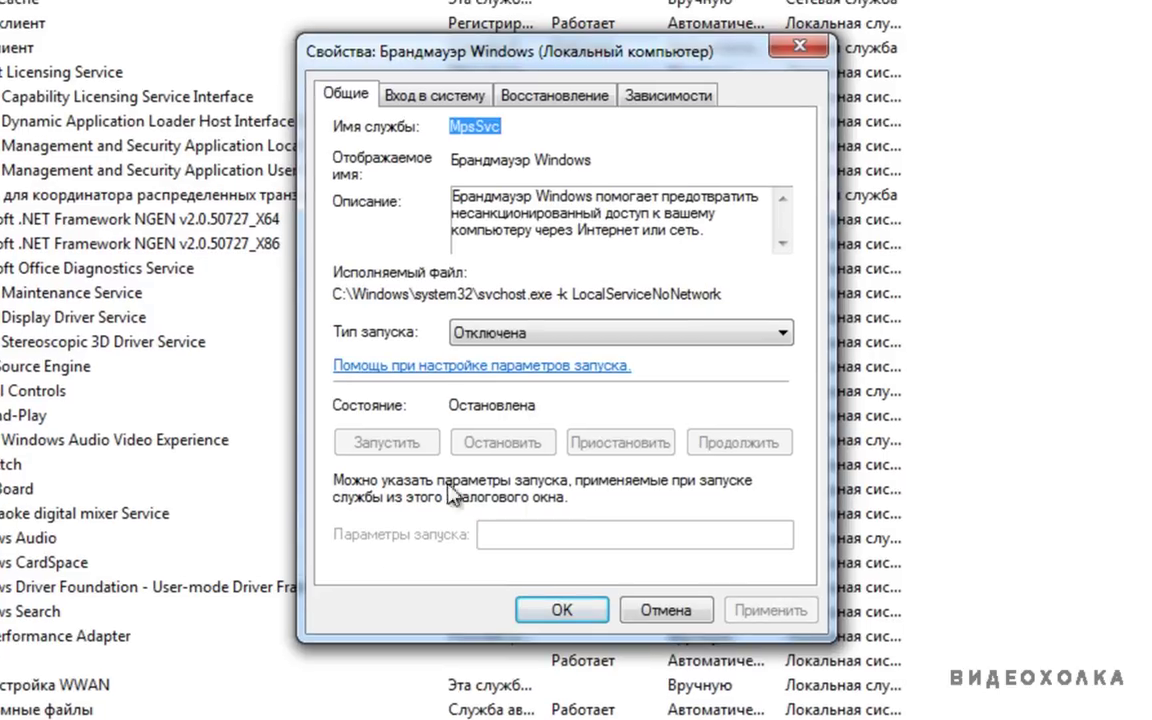
{"action": "left_click", "coordinate": [578, 334]}
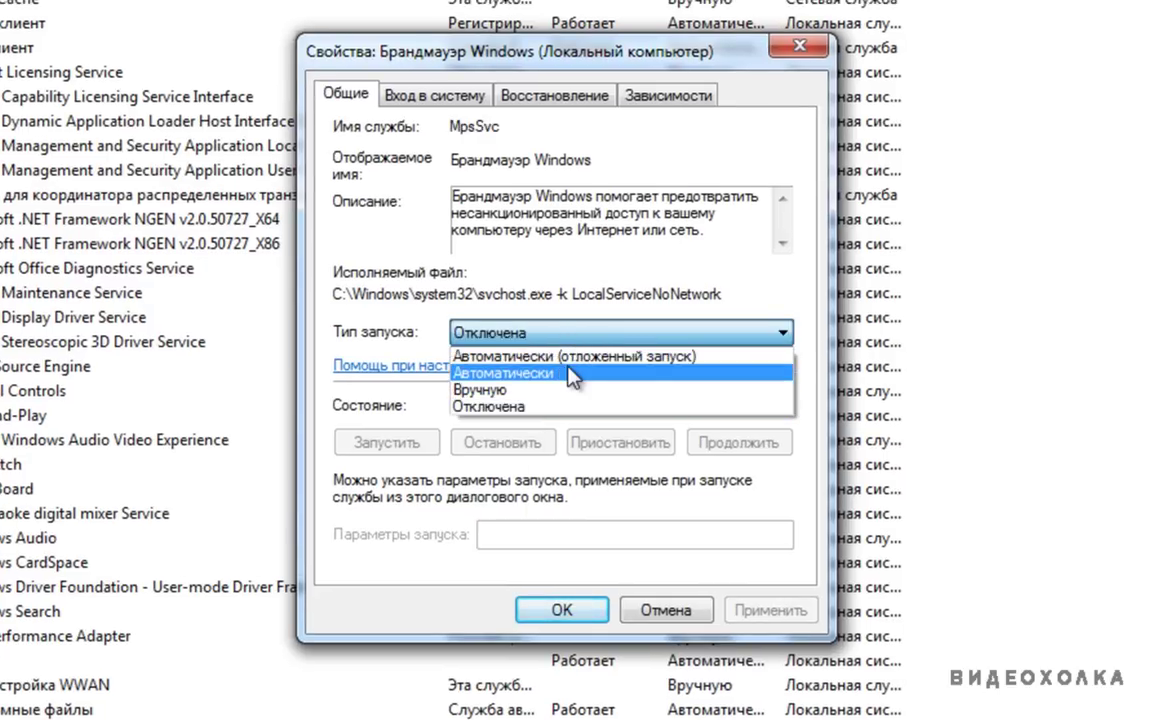
{"action": "left_click", "coordinate": [566, 373]}
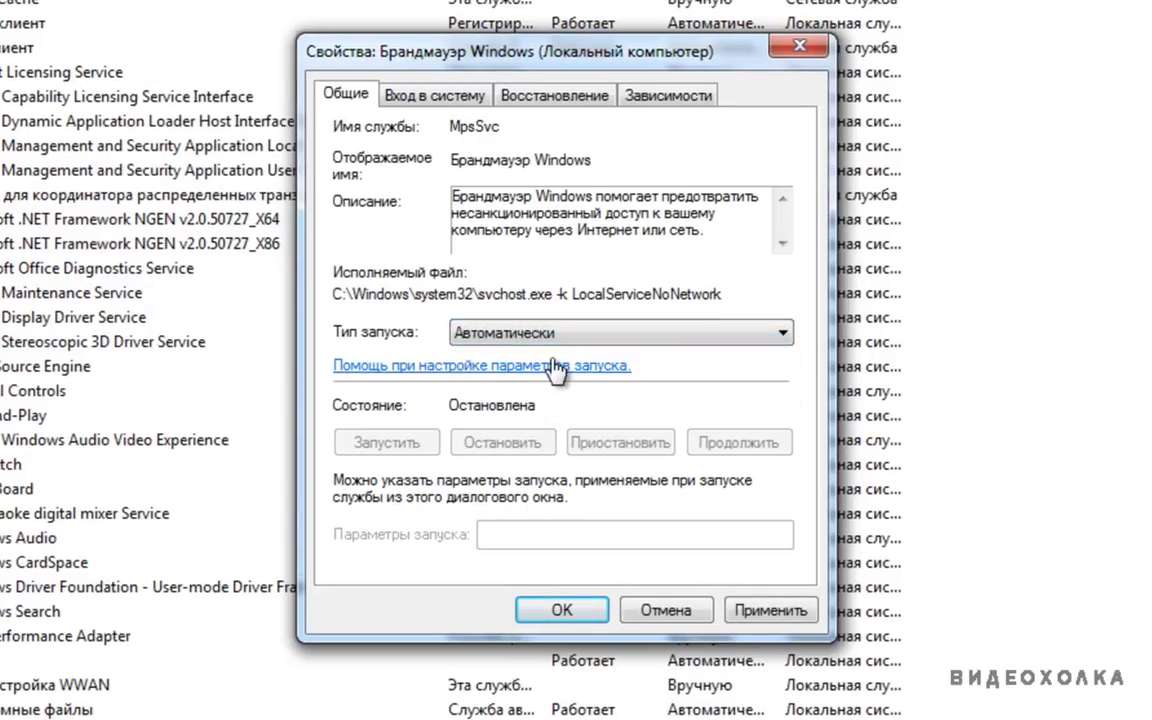
{"action": "left_click", "coordinate": [770, 610]}
{"action": "left_click", "coordinate": [376, 445]}
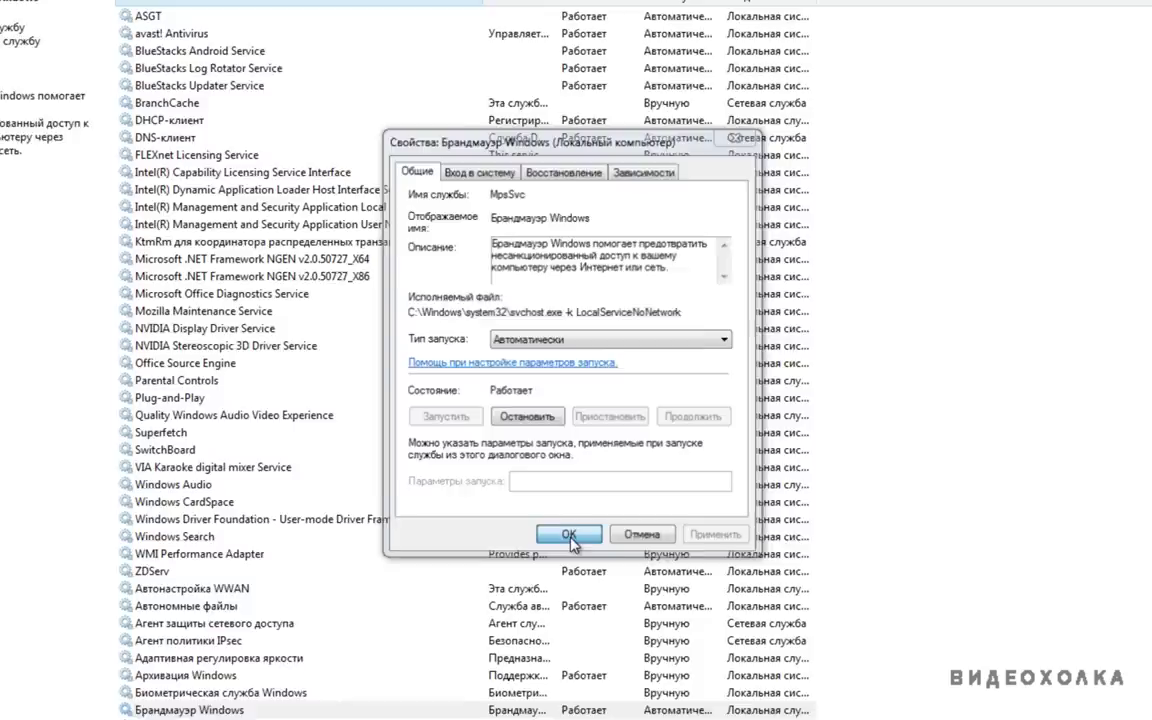
{"action": "left_click", "coordinate": [562, 610]}
Step: Close the Службы and Администрирование windows and check the status on the Брандмауэр Windows page
{"action": "key", "text": "alt+F4"}
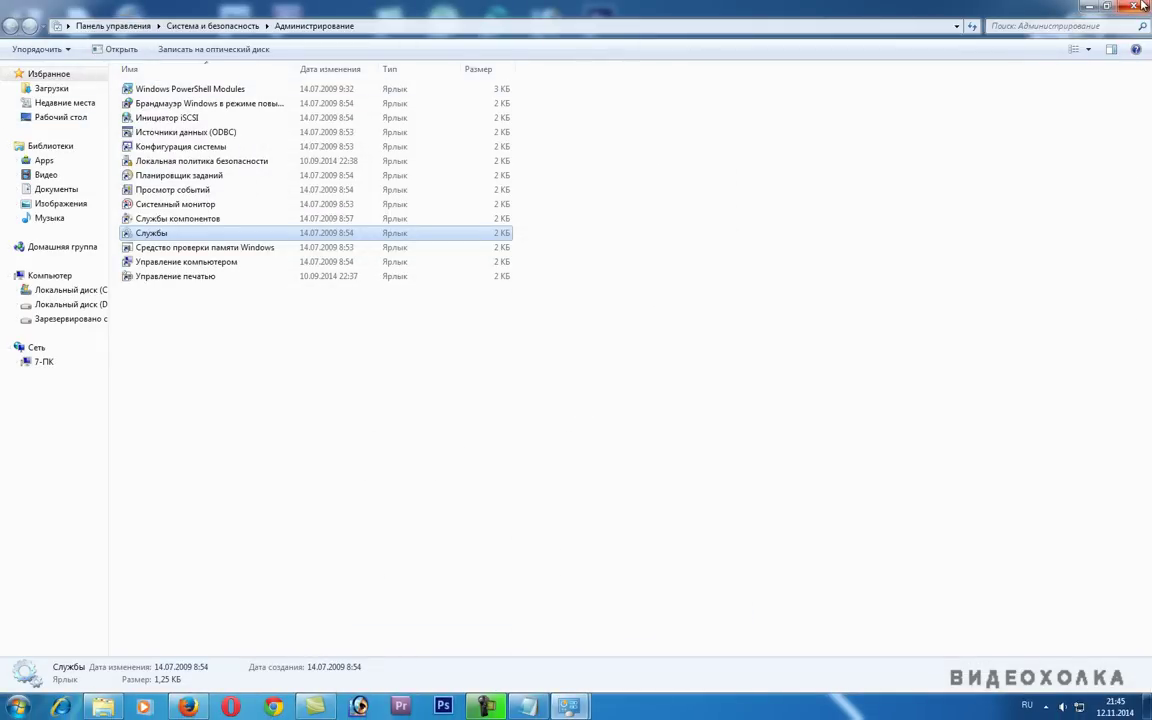
{"action": "left_click", "coordinate": [1141, 7]}
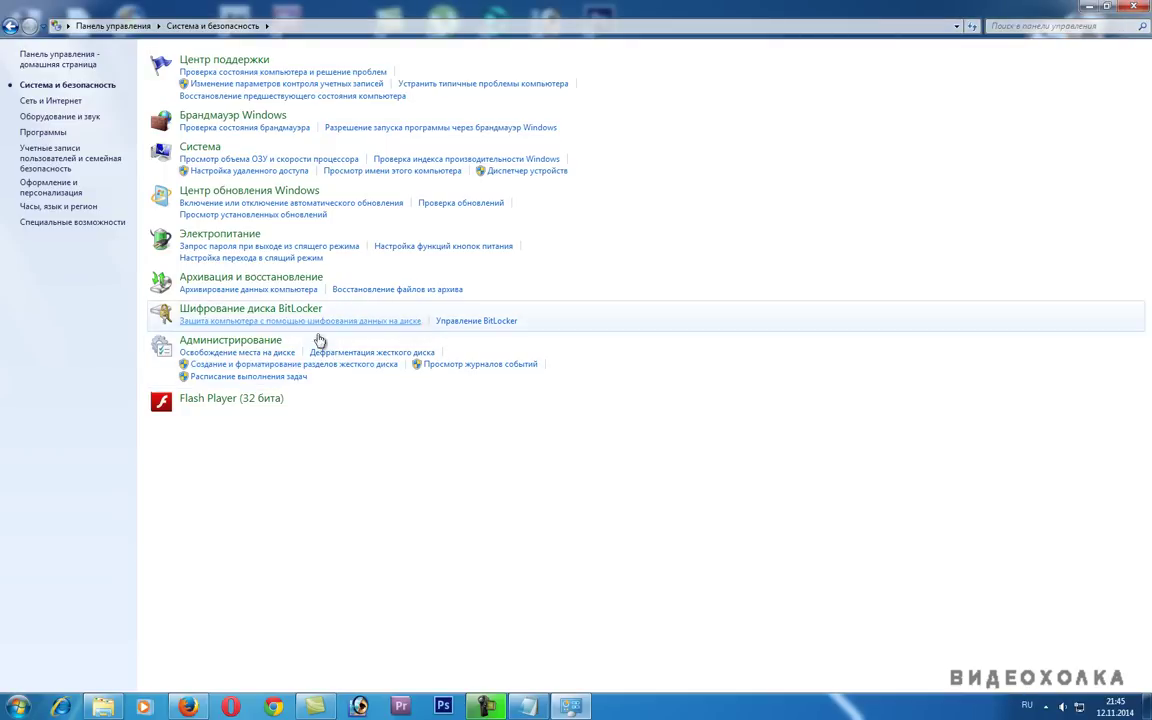
{"action": "left_click", "coordinate": [260, 119]}
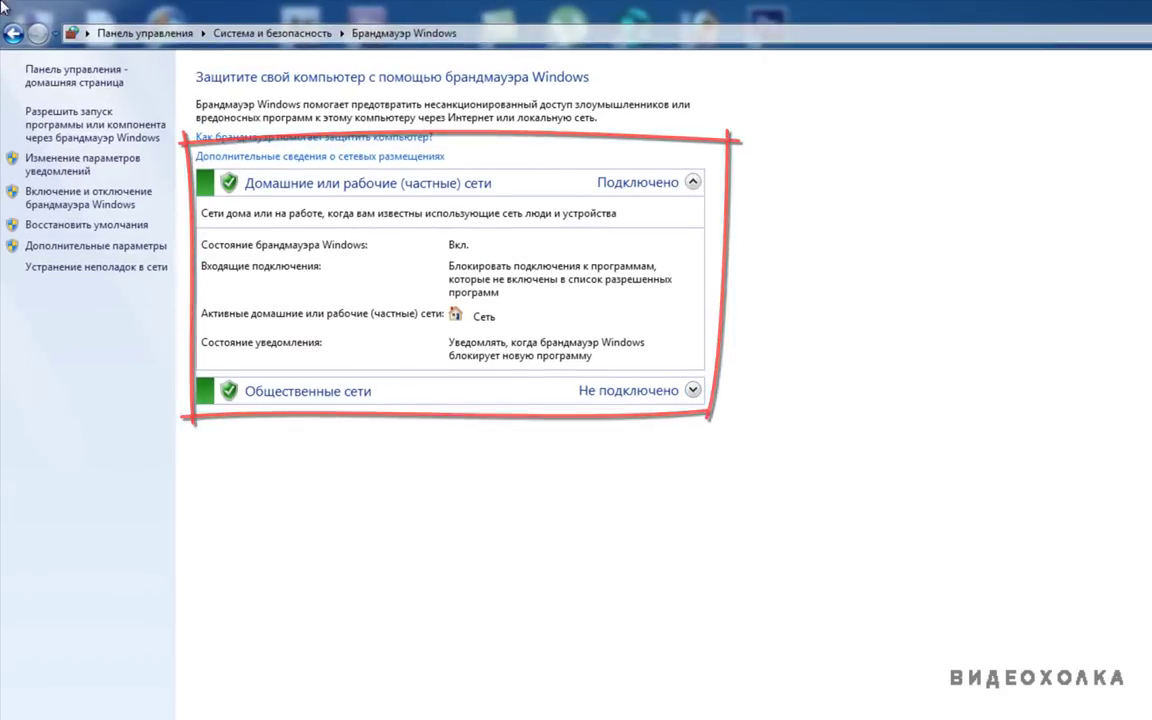
Step: Go back to Администрирование, reopen Службы and open the properties of the Брандмауэр Windows service
{"action": "left_click", "coordinate": [13, 33]}
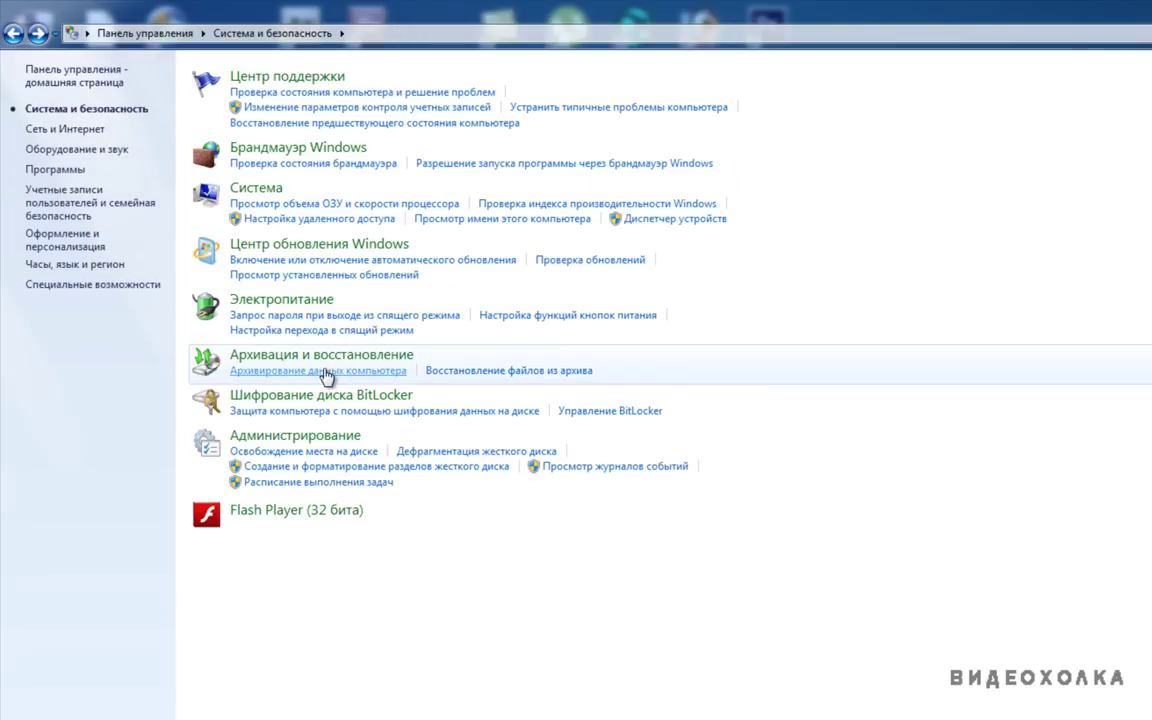
{"action": "left_click", "coordinate": [326, 436]}
{"action": "double_click", "coordinate": [222, 299]}
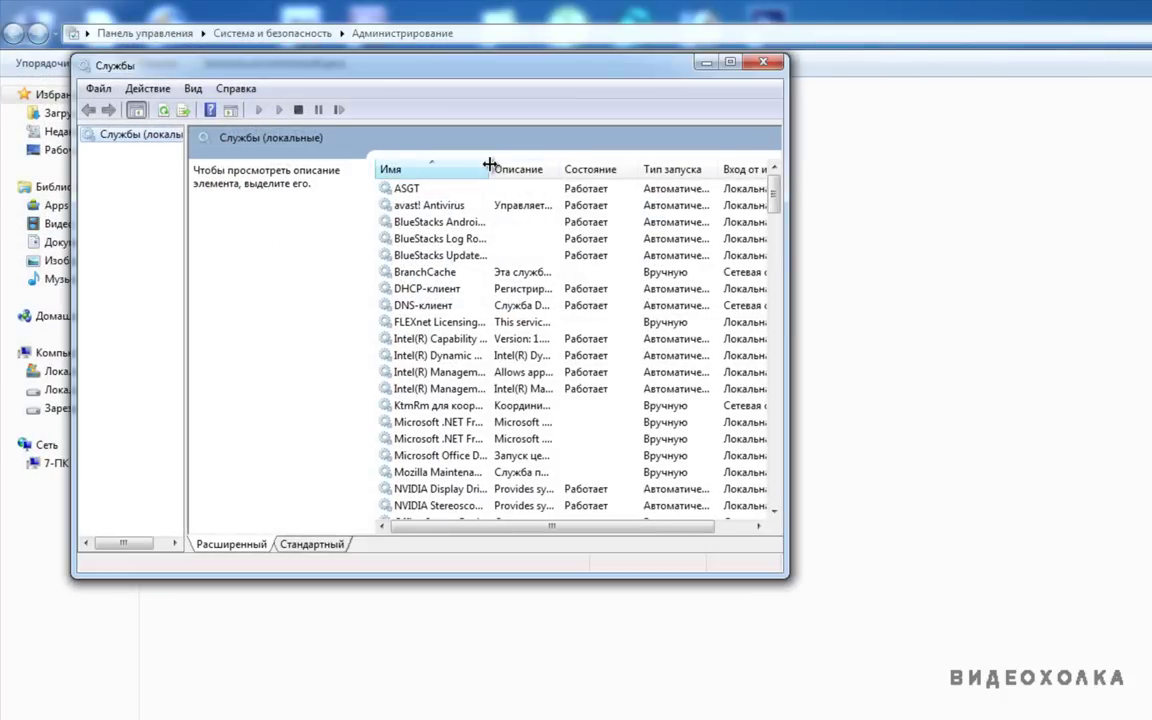
{"action": "left_click_drag", "start_coordinate": [773, 200], "coordinate": [778, 255]}
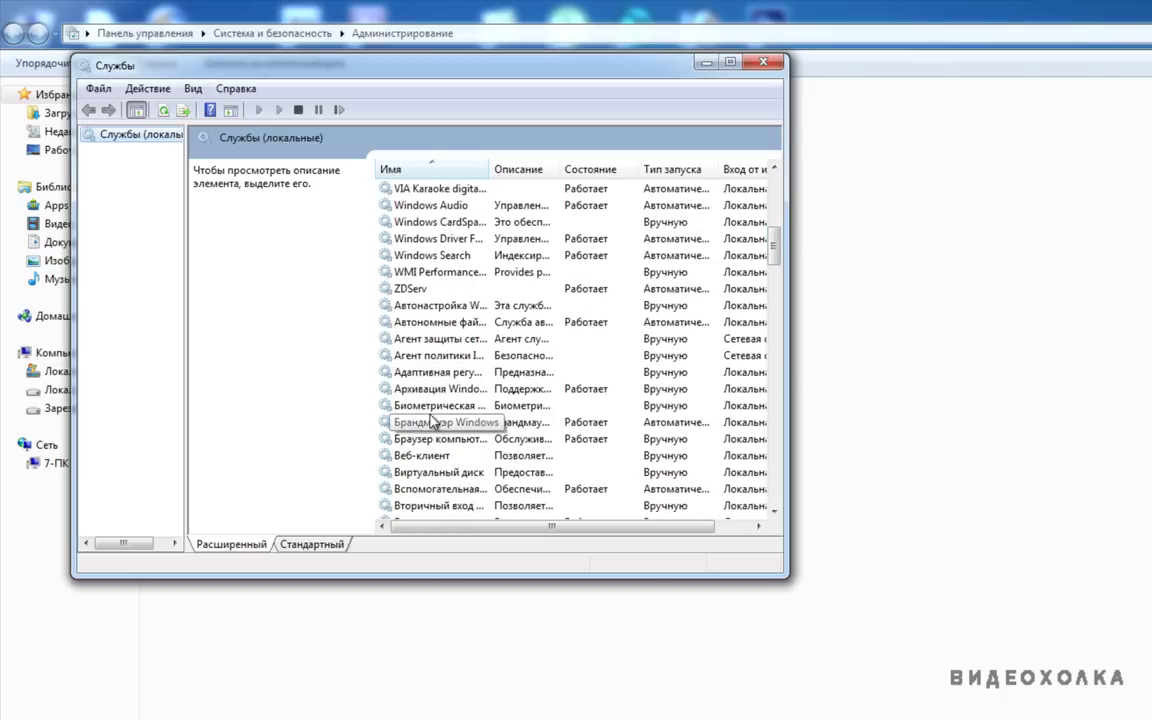
{"action": "double_click", "coordinate": [413, 422]}
Step: Stop the Брандмауэр Windows service and set its startup type to Отключена
{"action": "left_click", "coordinate": [385, 387]}
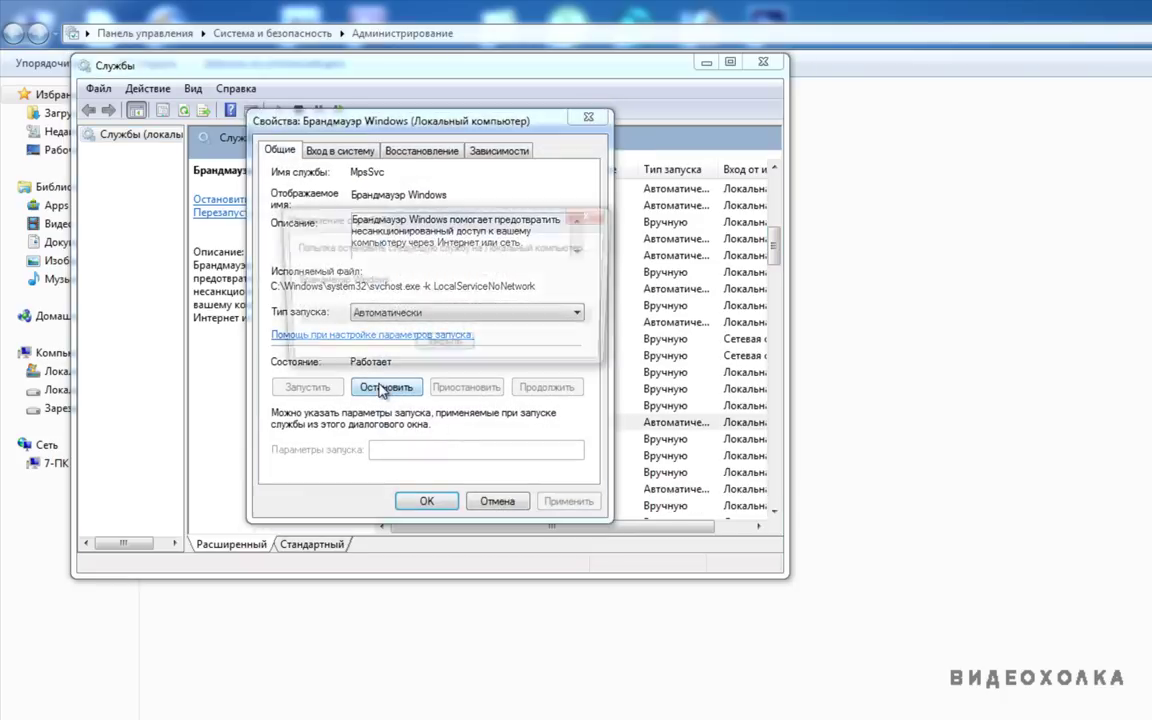
{"action": "left_click", "coordinate": [420, 313]}
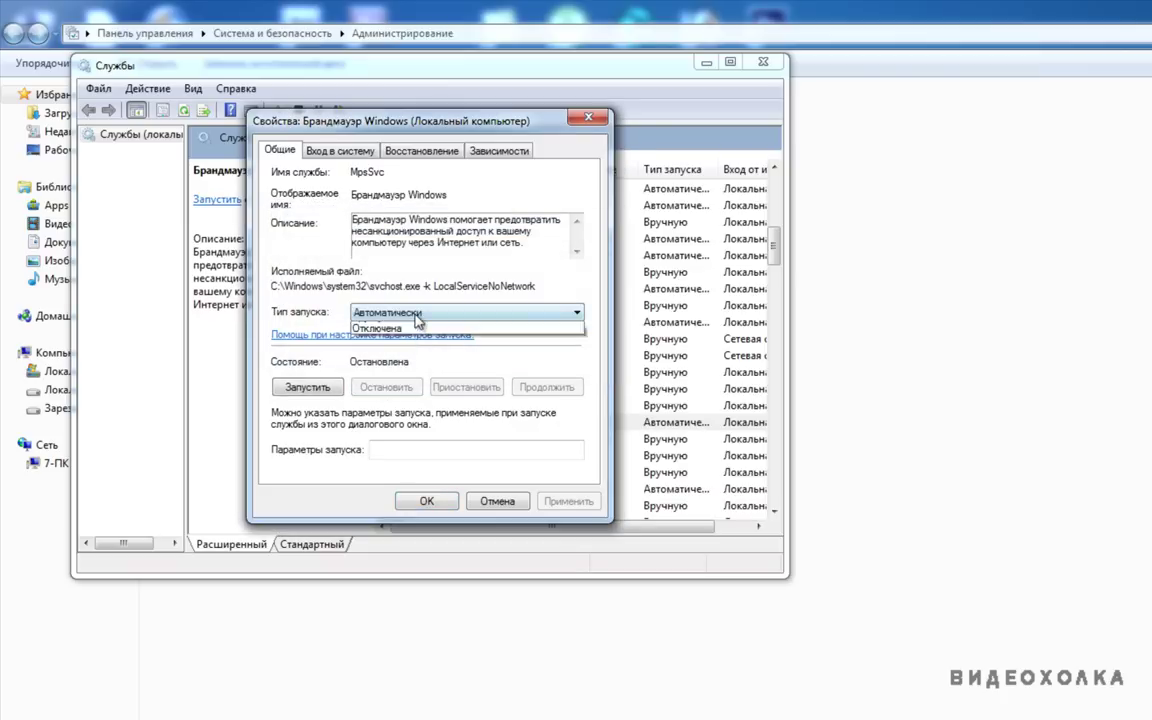
{"action": "left_click", "coordinate": [476, 362]}
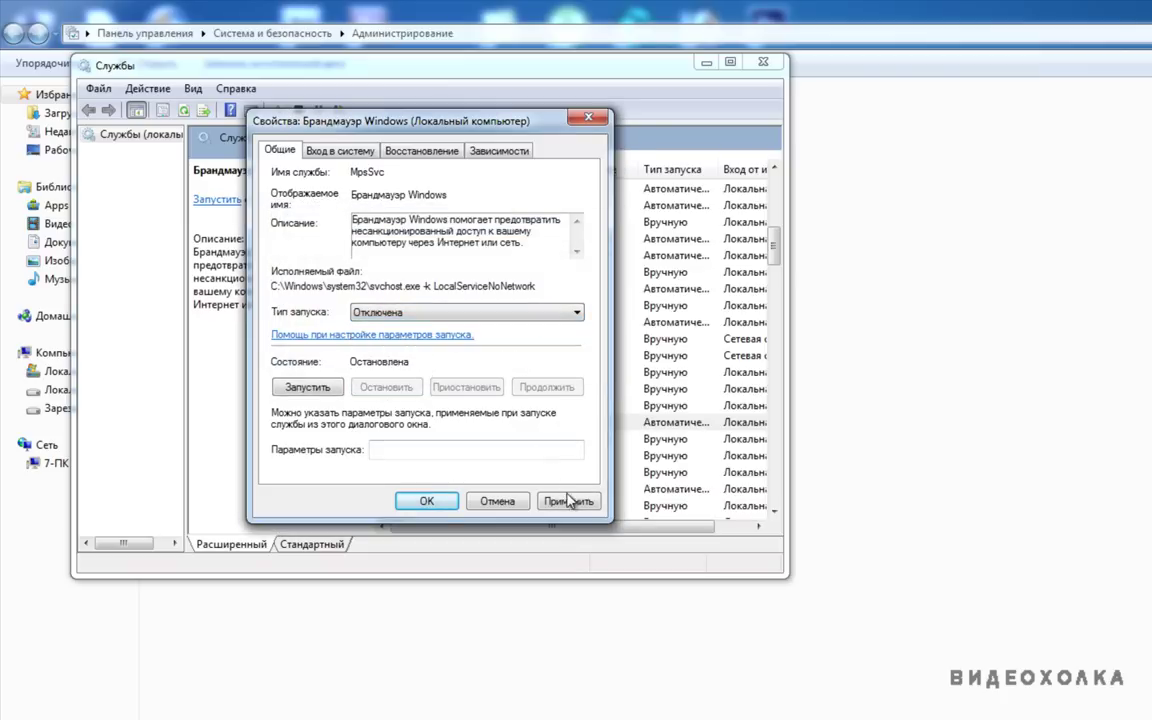
{"action": "left_click", "coordinate": [568, 501]}
{"action": "left_click", "coordinate": [424, 501]}
Step: Move the Службы window aside, reopen the Брандмауэр Windows page and try to apply the recommended settings
{"action": "left_click_drag", "start_coordinate": [512, 63], "coordinate": [1003, 107]}
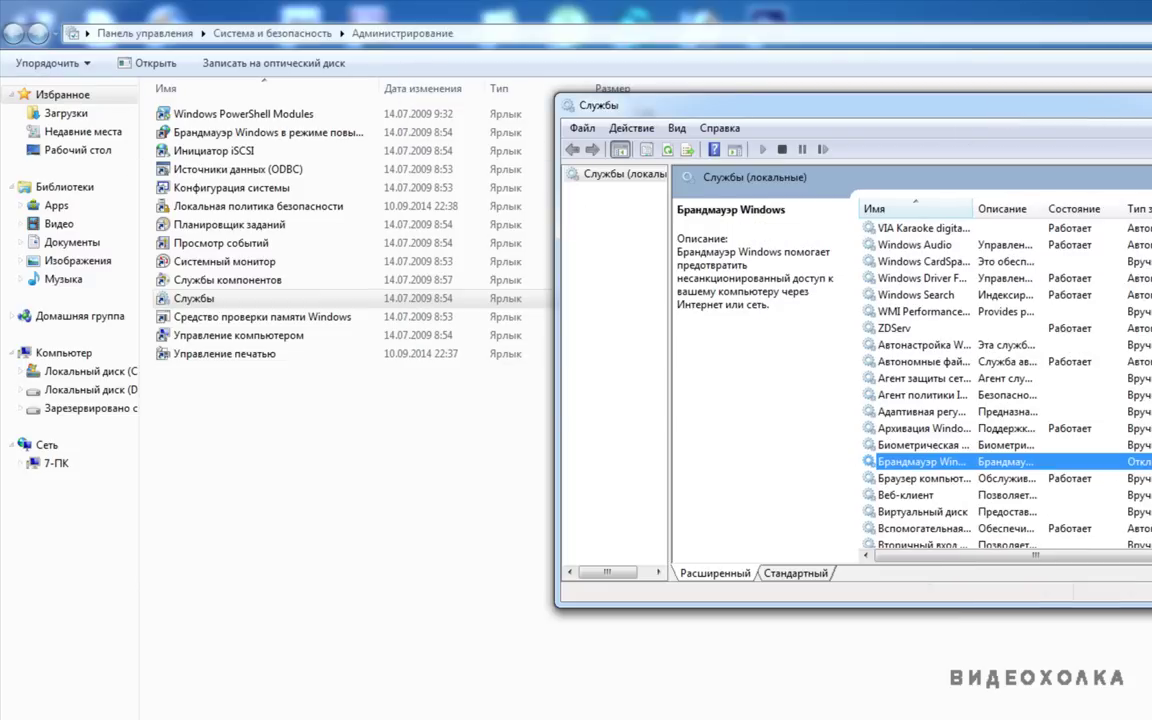
{"action": "key", "text": "BackSpace"}
{"action": "left_click", "coordinate": [286, 150]}
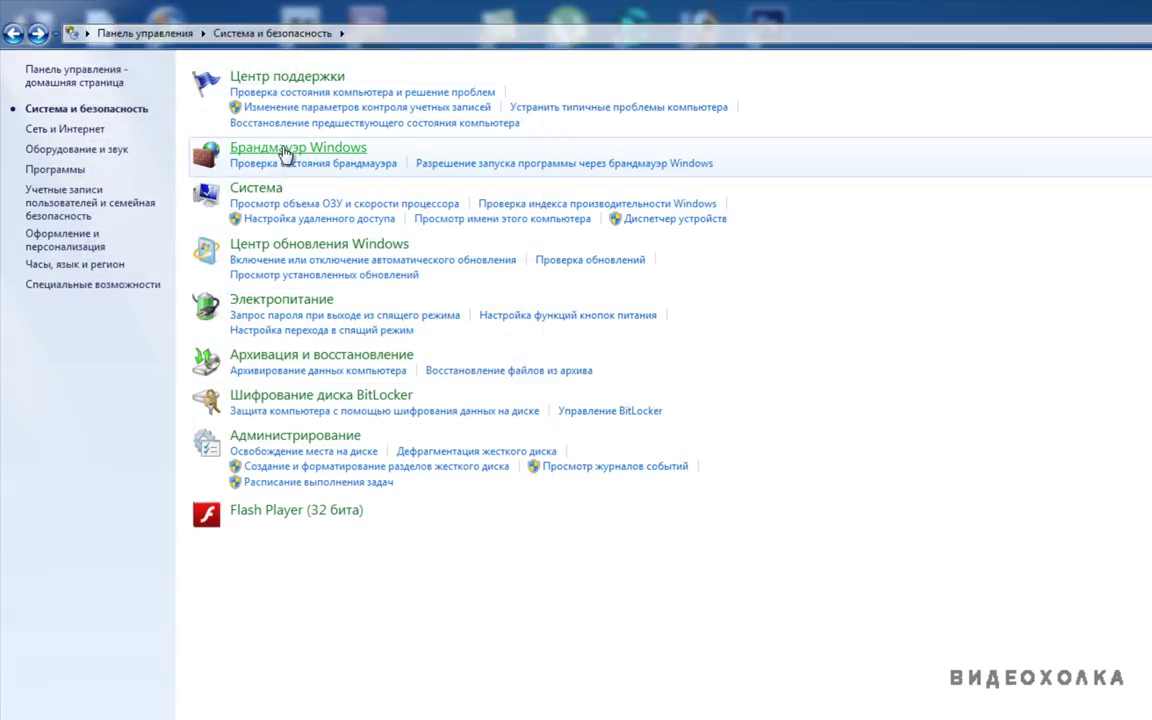
{"action": "left_click", "coordinate": [548, 213]}
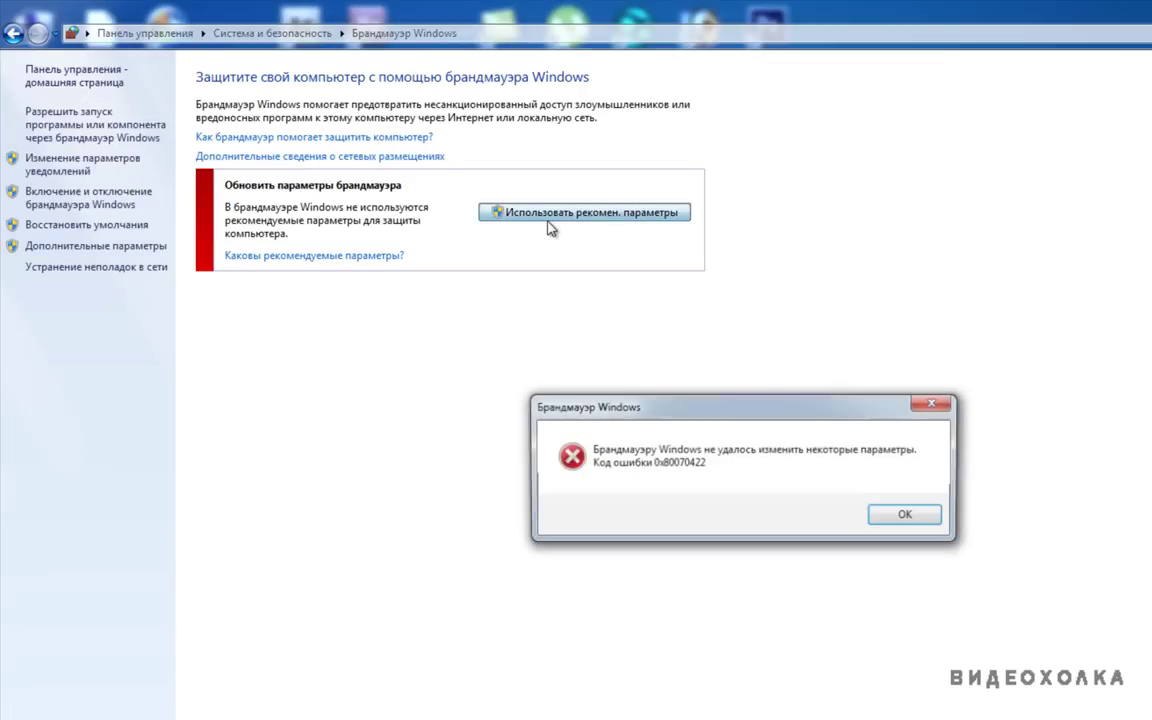
{"action": "left_click", "coordinate": [919, 518]}
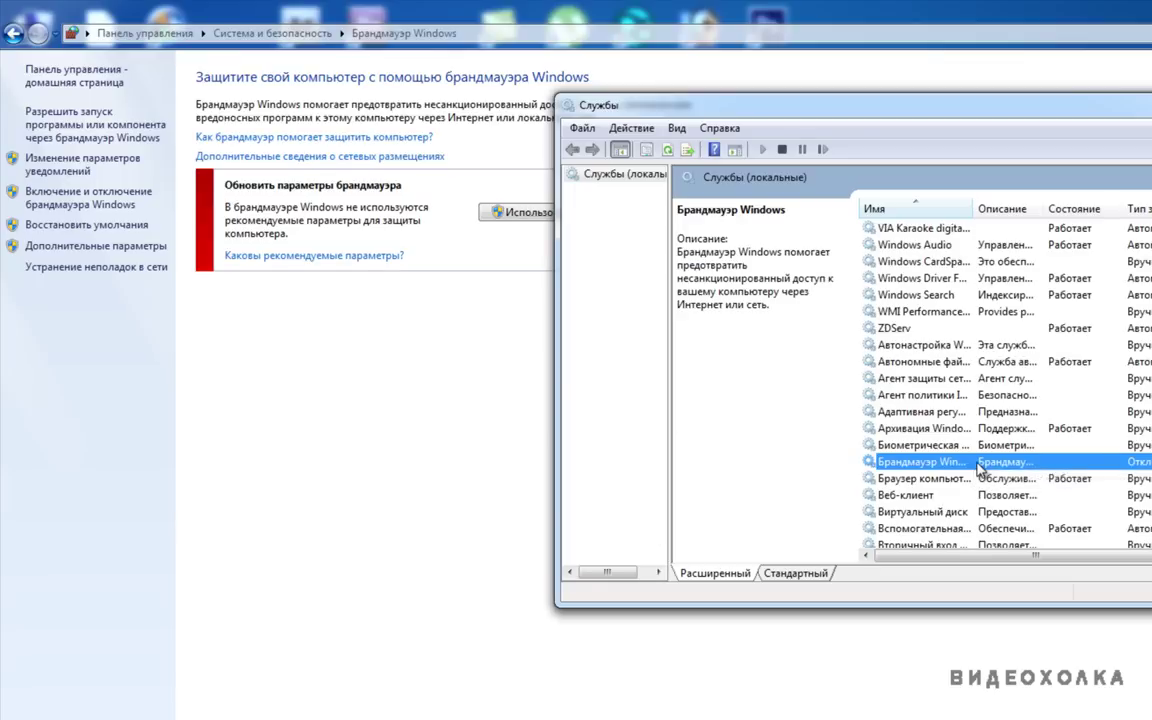
Step: Change the Брандмауэр Windows service's startup type back to Автоматически and apply the change
{"action": "double_click", "coordinate": [978, 462]}
{"action": "left_click", "coordinate": [430, 312]}
{"action": "left_click", "coordinate": [430, 340]}
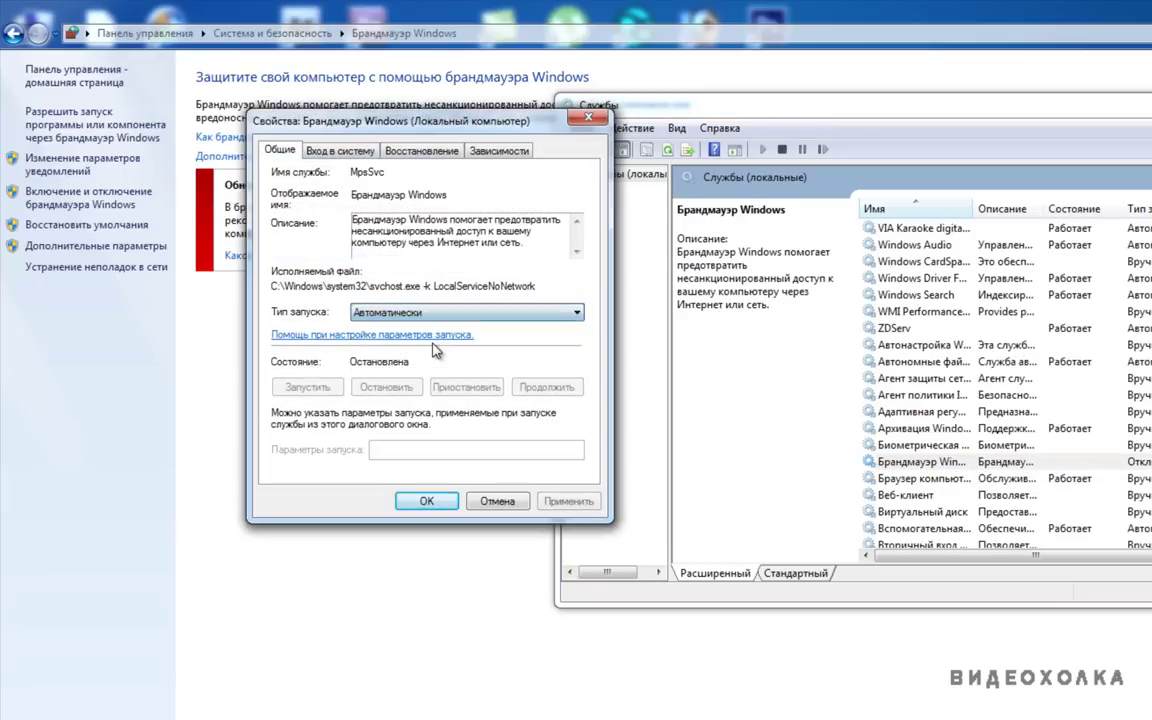
{"action": "left_click", "coordinate": [569, 501]}
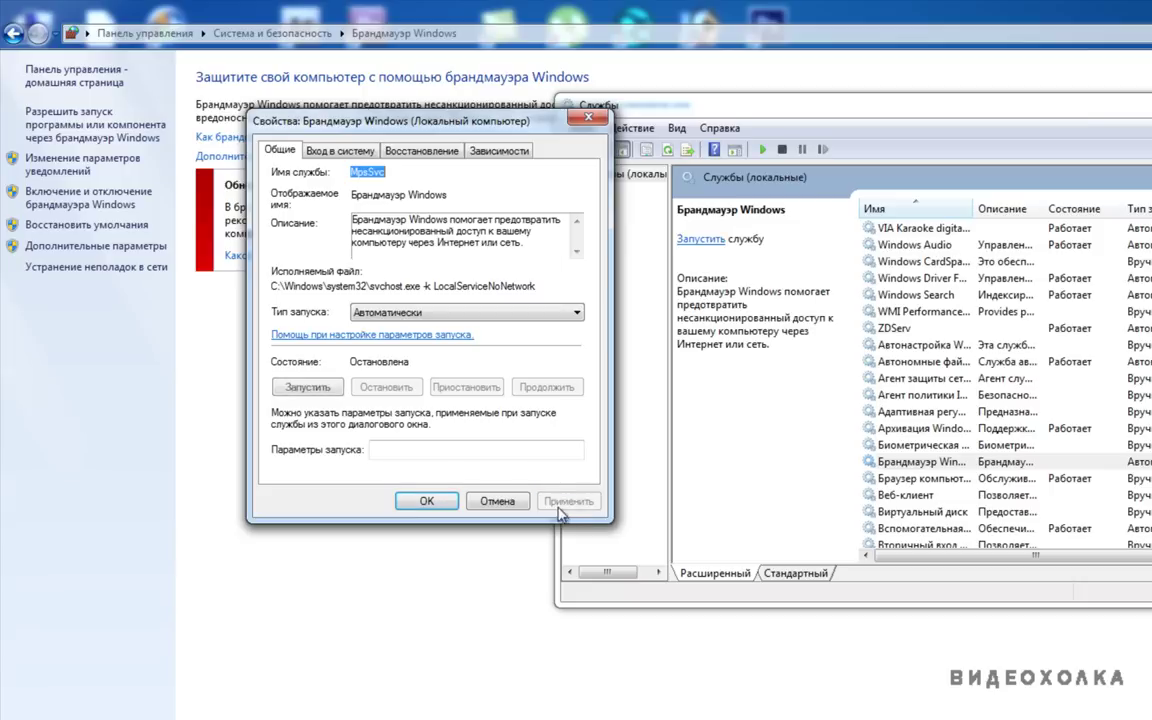
Step: Start the Брандмауэр Windows service, confirm its properties and close the Службы window
{"action": "left_click", "coordinate": [307, 387]}
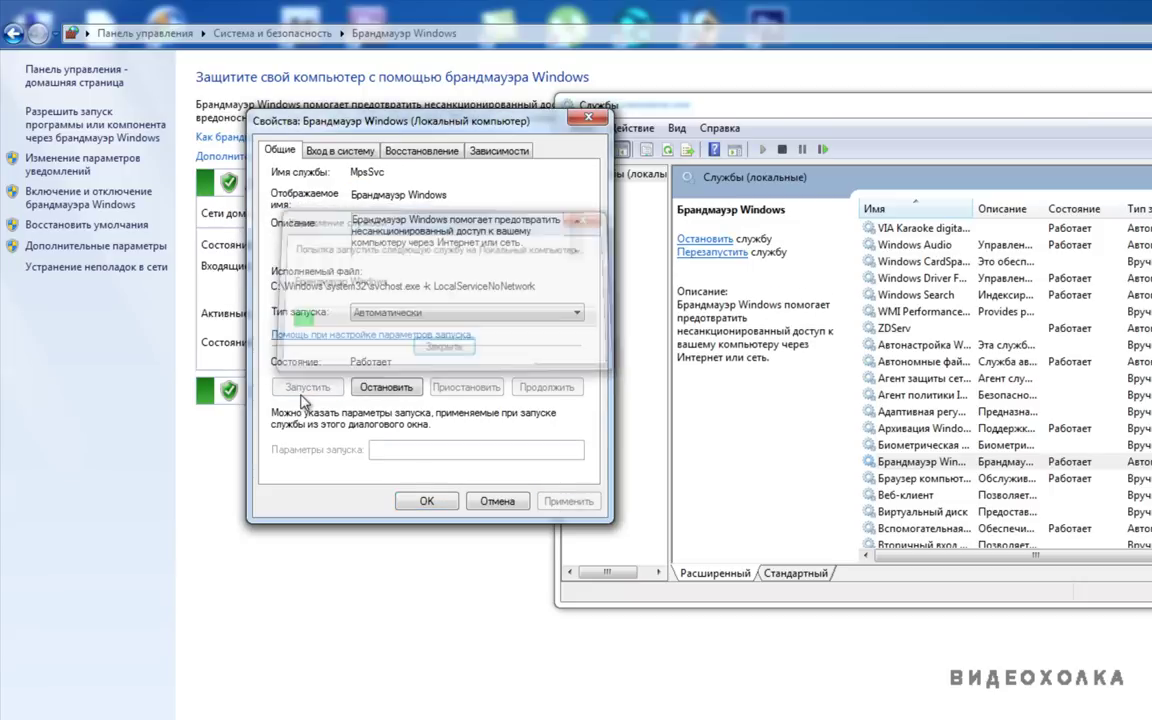
{"action": "left_click", "coordinate": [429, 501]}
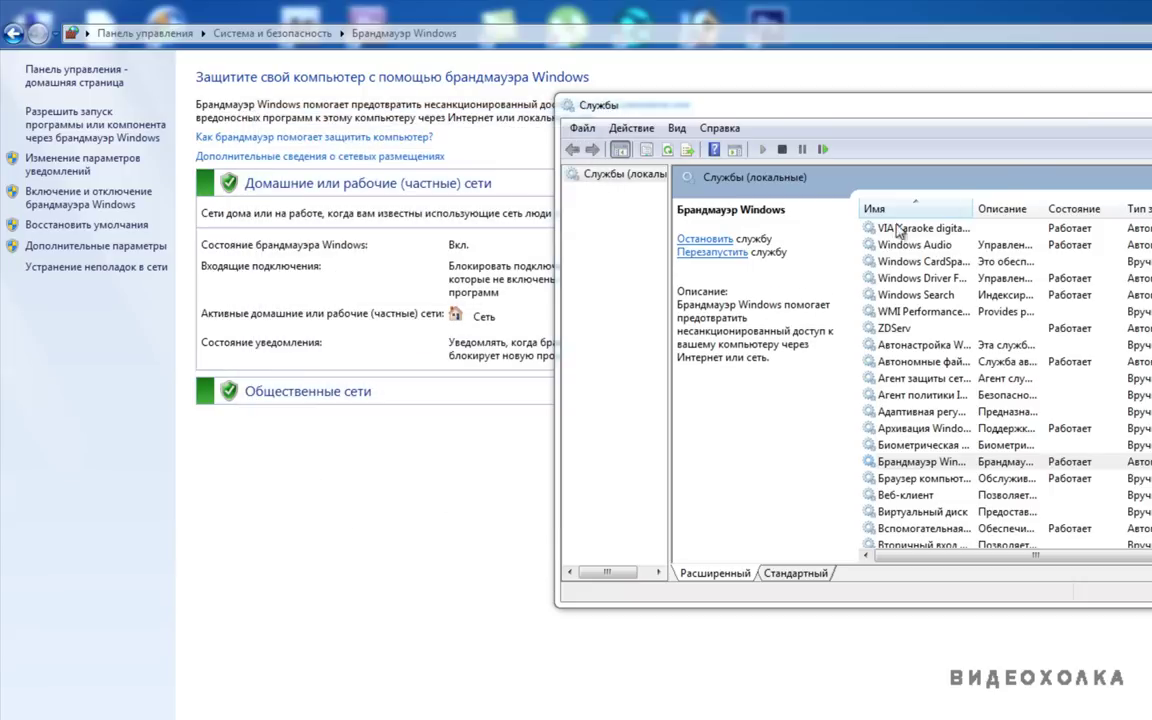
{"action": "left_click", "coordinate": [965, 138]}
{"action": "left_click", "coordinate": [1148, 104]}
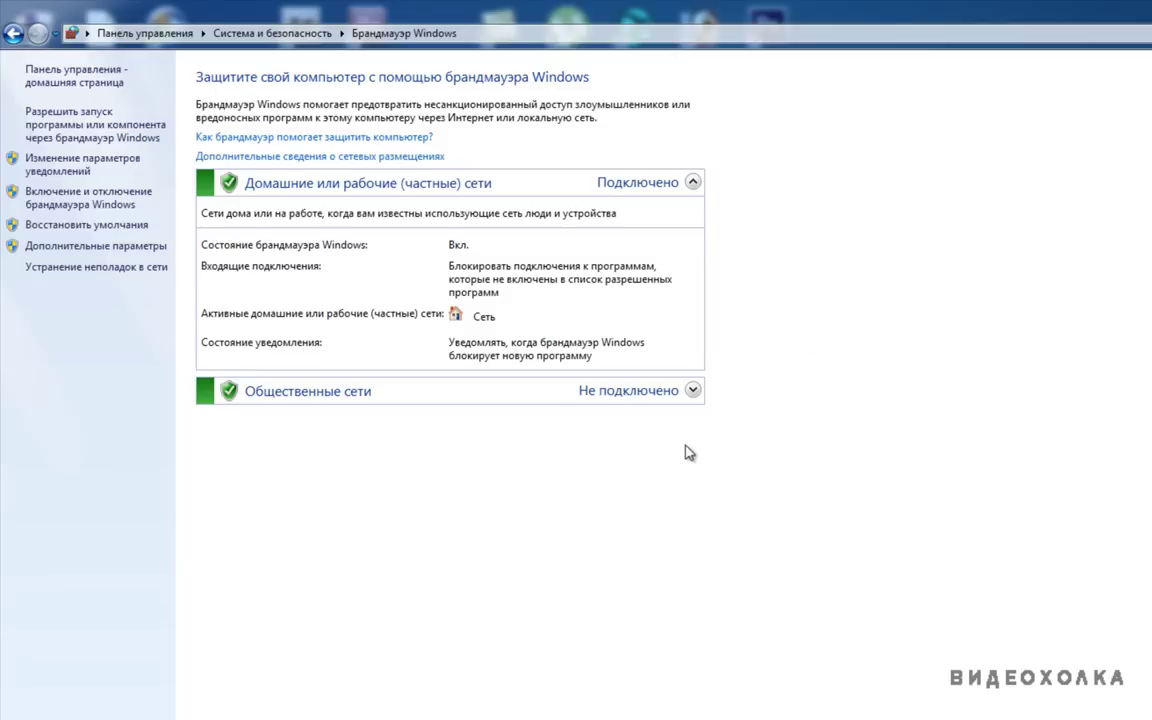